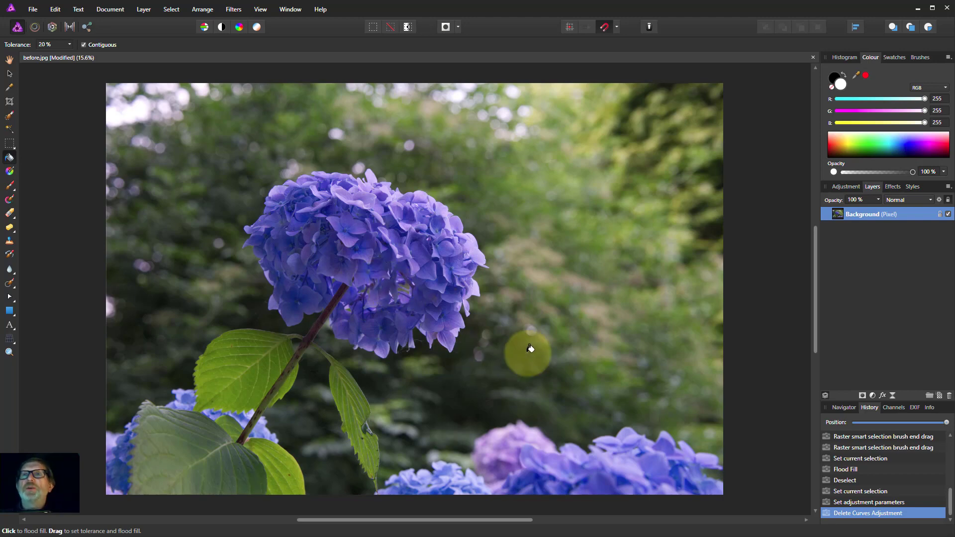
- Paint a smart selection over the upper hydrangea head with a widened Selection Brush
left_click(9, 113)
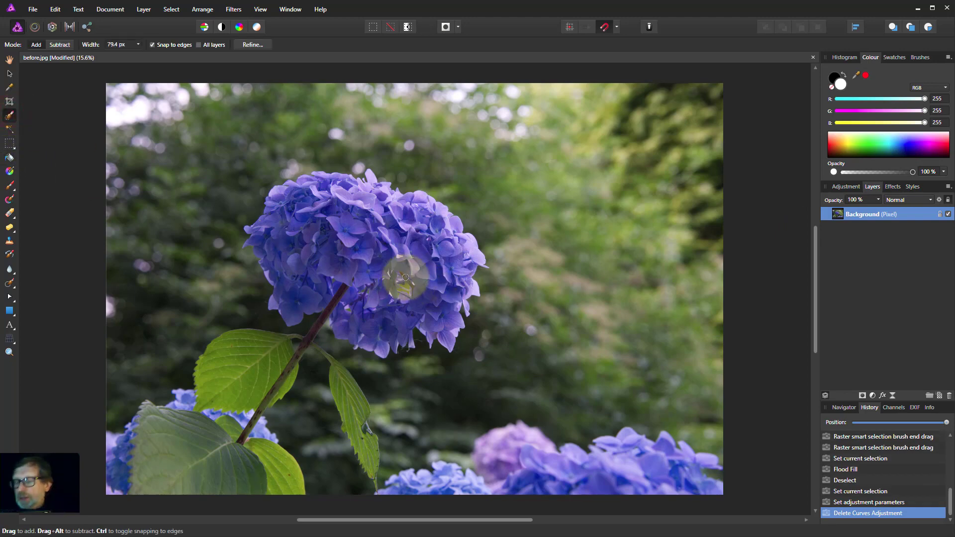
key("bracketright")
key("bracketright")
key("bracketright")
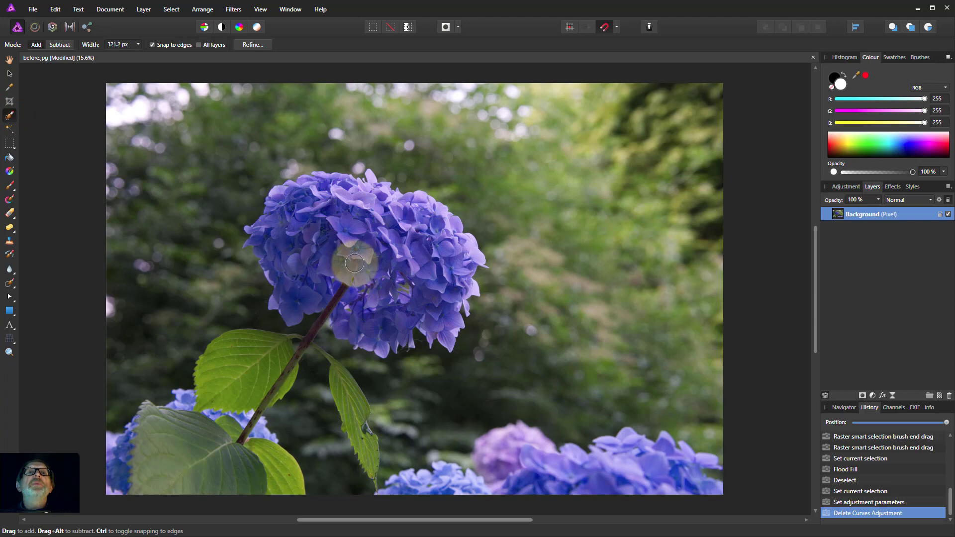
key("bracketright")
mouse_move(326, 258)
left_mouse_down()
mouse_move(309, 279)
mouse_move(311, 216)
mouse_move(359, 219)
mouse_move(421, 250)
mouse_move(436, 244)
mouse_move(430, 278)
mouse_move(408, 302)
mouse_move(434, 235)
left_mouse_up()
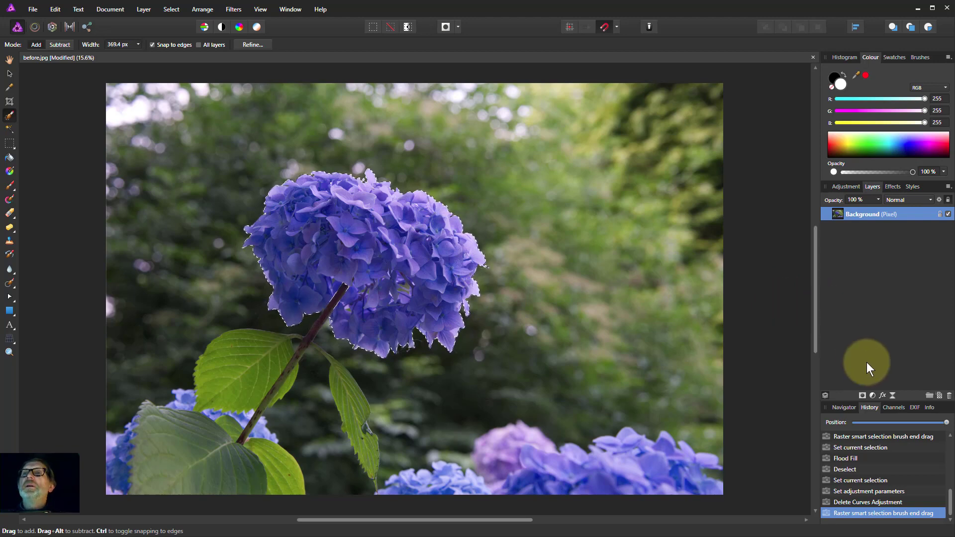
- Add a Curves adjustment with upper midtones lifted and shadows pulled down into an S-curve
left_click(872, 396)
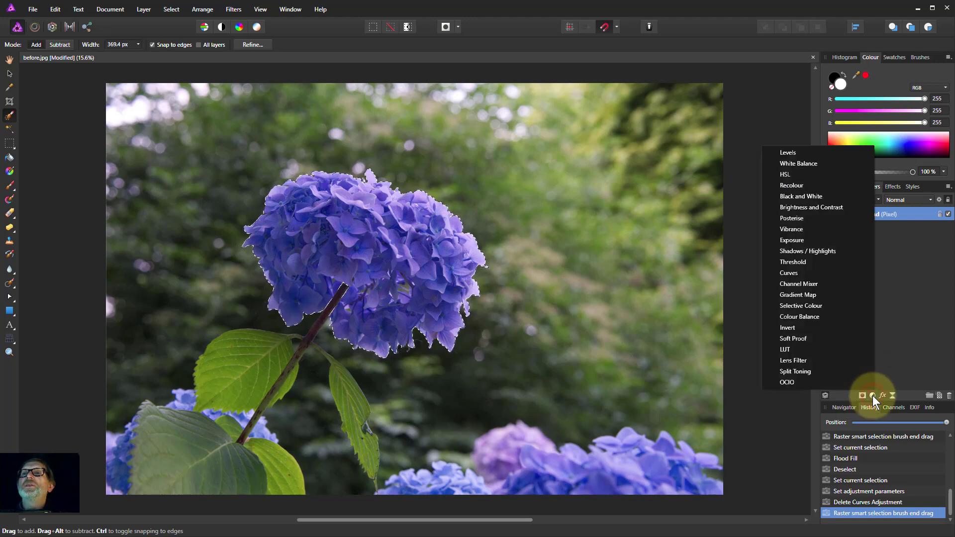
left_click(785, 273)
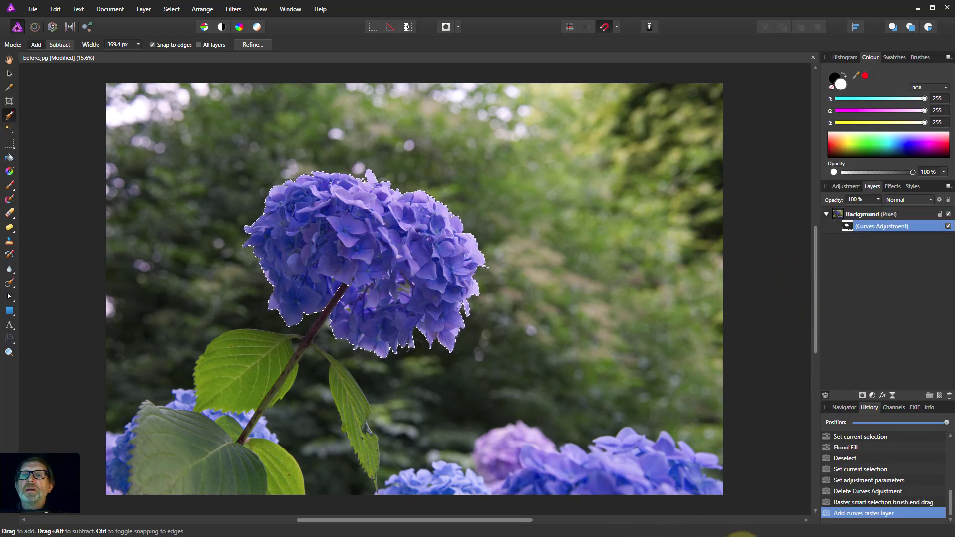
left_click_drag(735, 530, 842, 251)
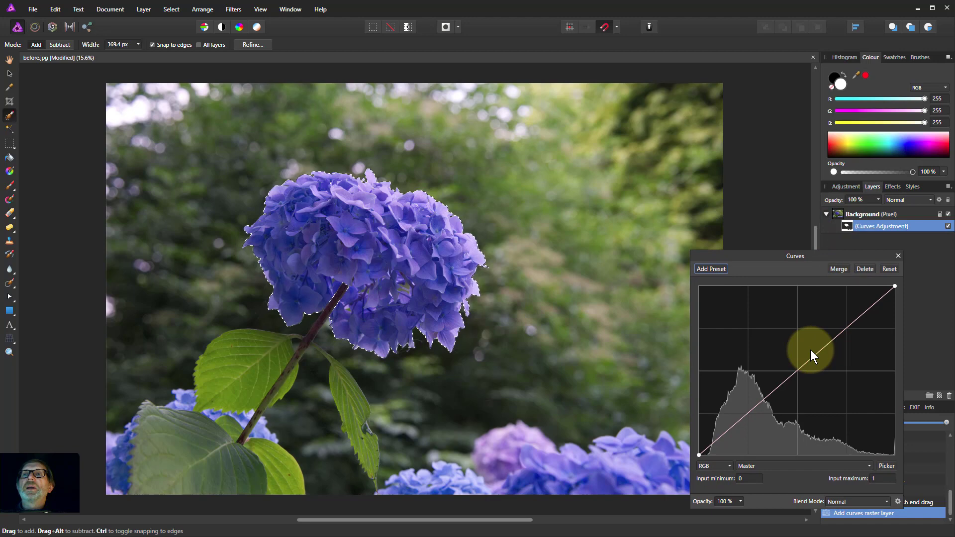
left_click_drag(810, 359, 820, 339)
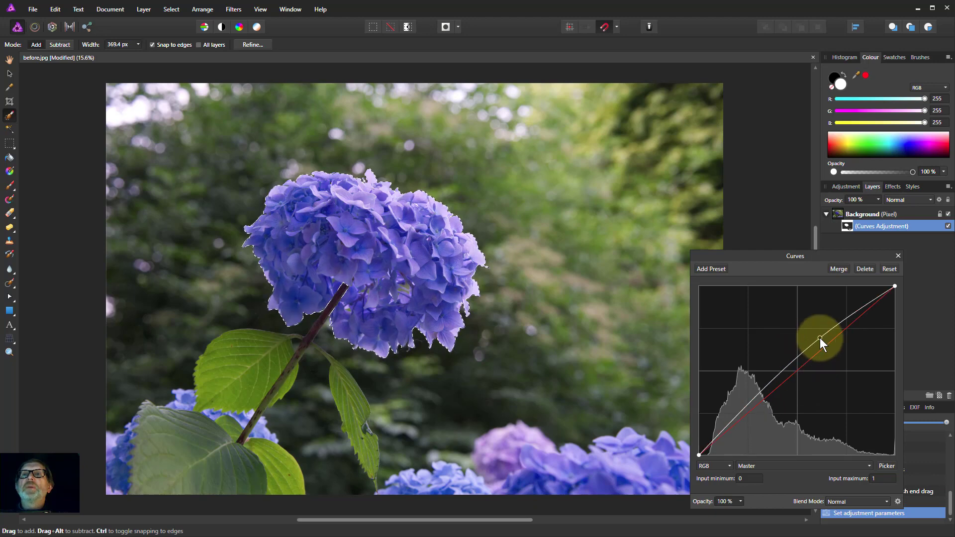
left_click_drag(752, 400, 755, 414)
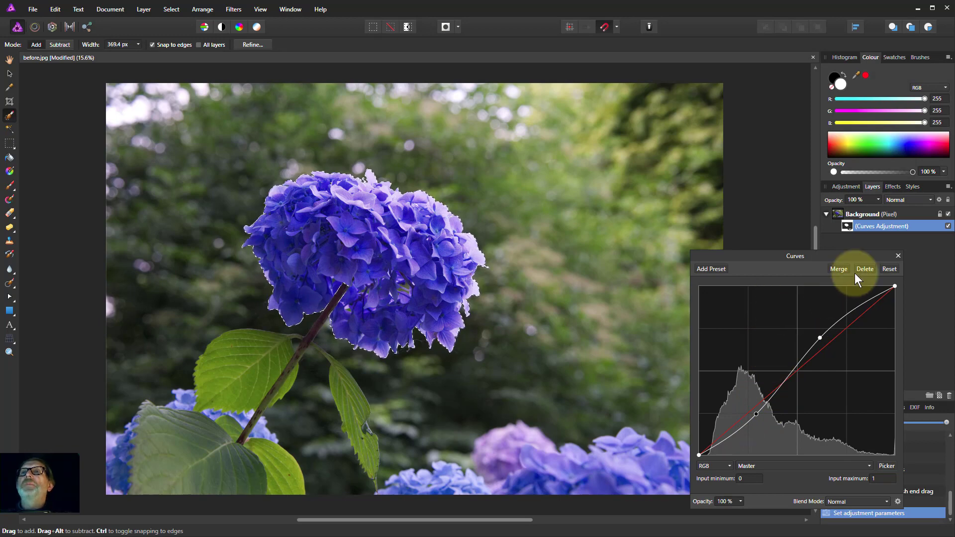
left_click(898, 256)
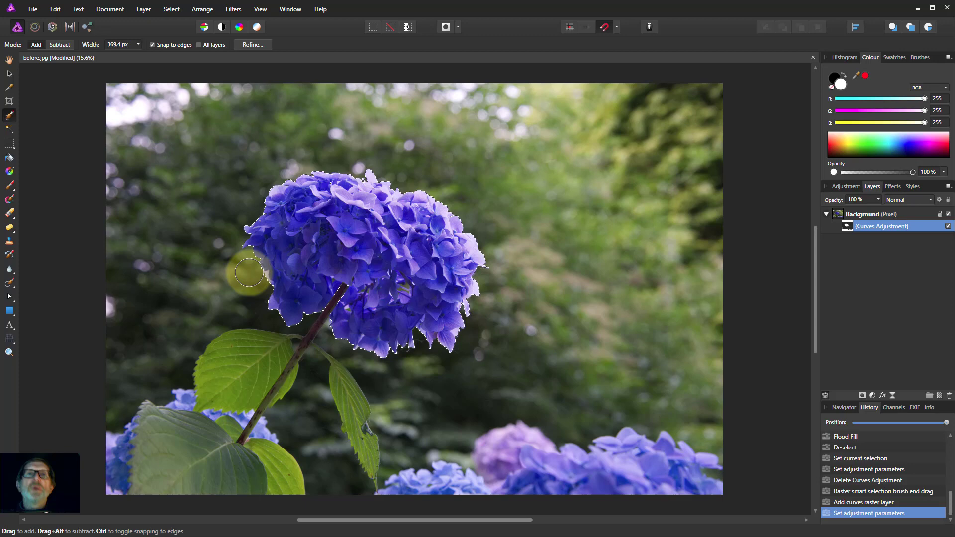
- Deselect with Ctrl+D and view the Curves adjustment's mask on its own
key("ctrl+d")
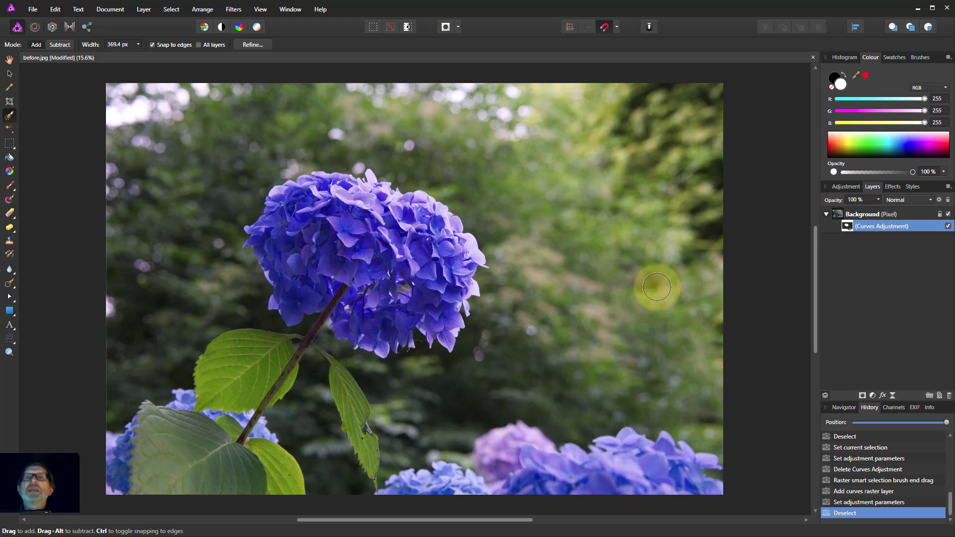
left_click(849, 226, "alt")
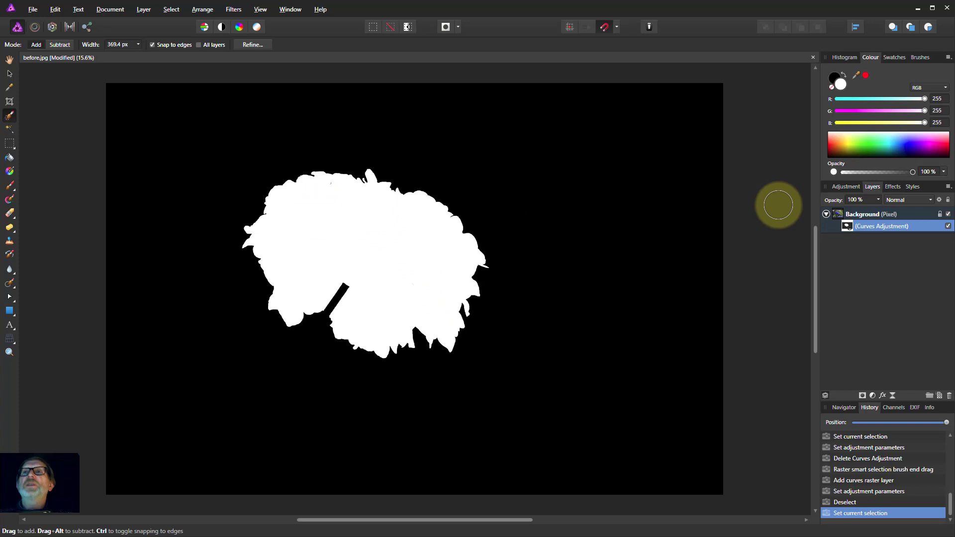
- On the Background layer, select the bottom-centre, left-edge, behind-leaf and lower-right flowers with a smaller brush
left_click(840, 216)
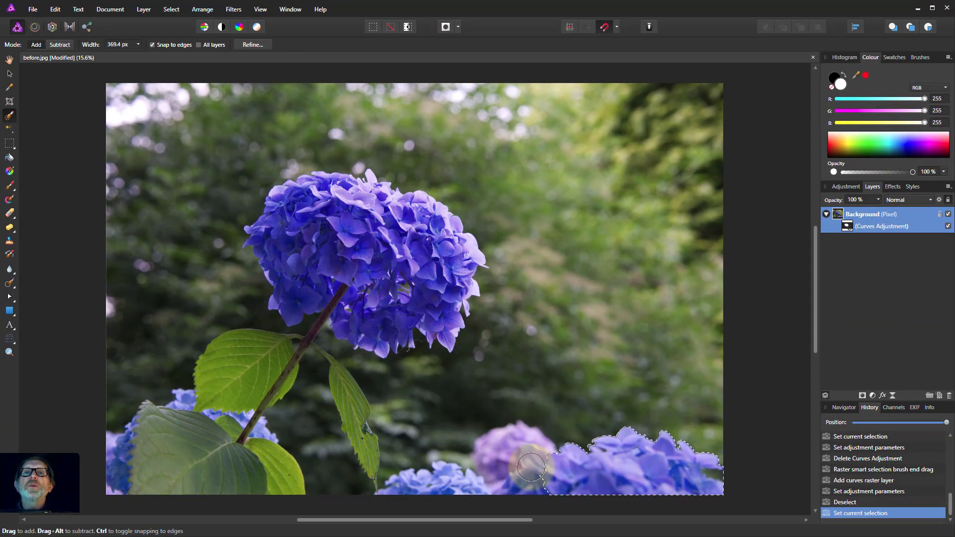
left_click(461, 495)
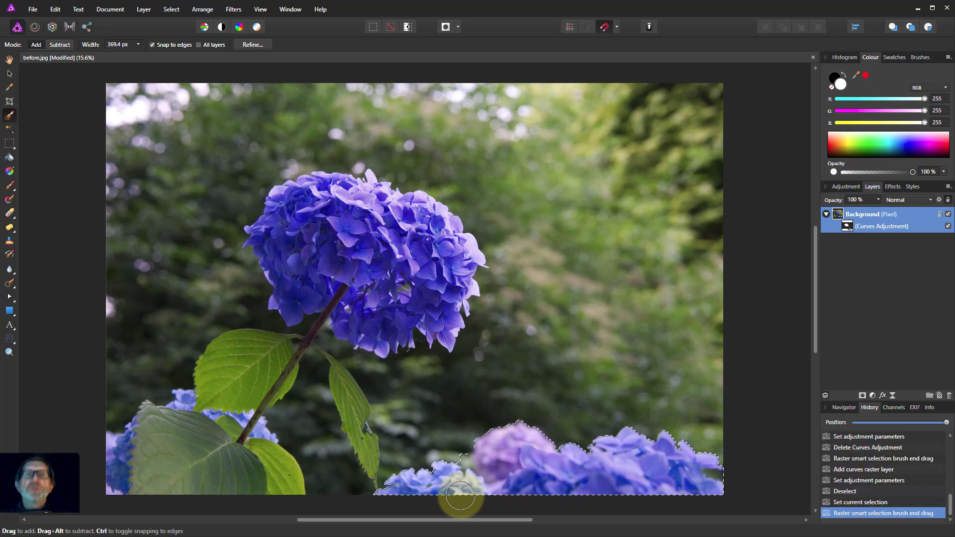
left_click_drag(103, 456, 103, 473)
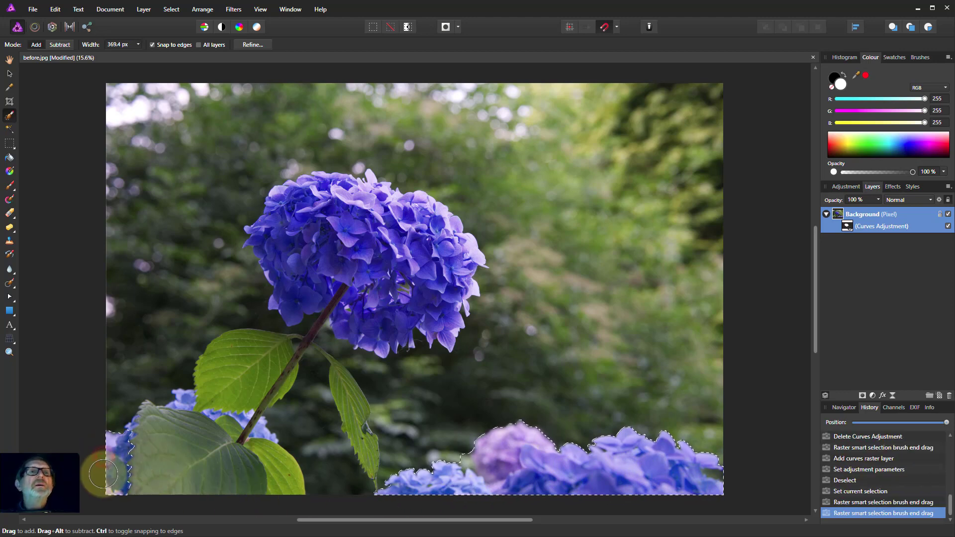
key("bracketleft")
key("bracketleft")
key("bracketleft")
key("bracketleft")
key("bracketleft")
key("bracketleft")
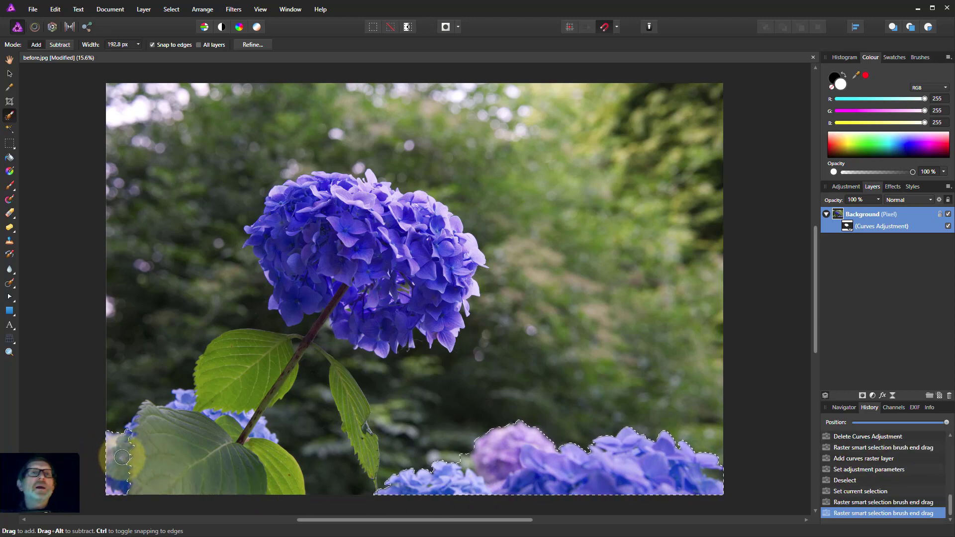
left_click(183, 403)
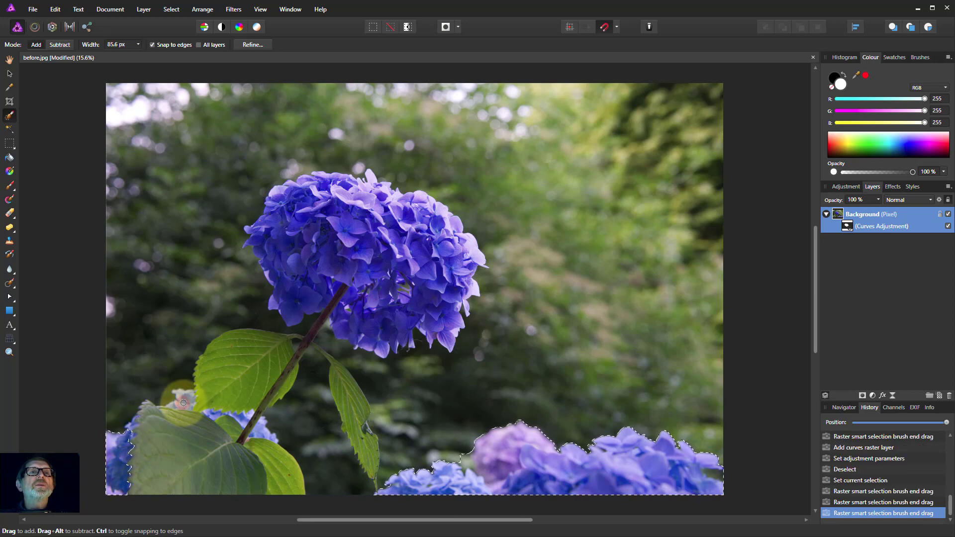
left_click_drag(212, 416, 264, 433)
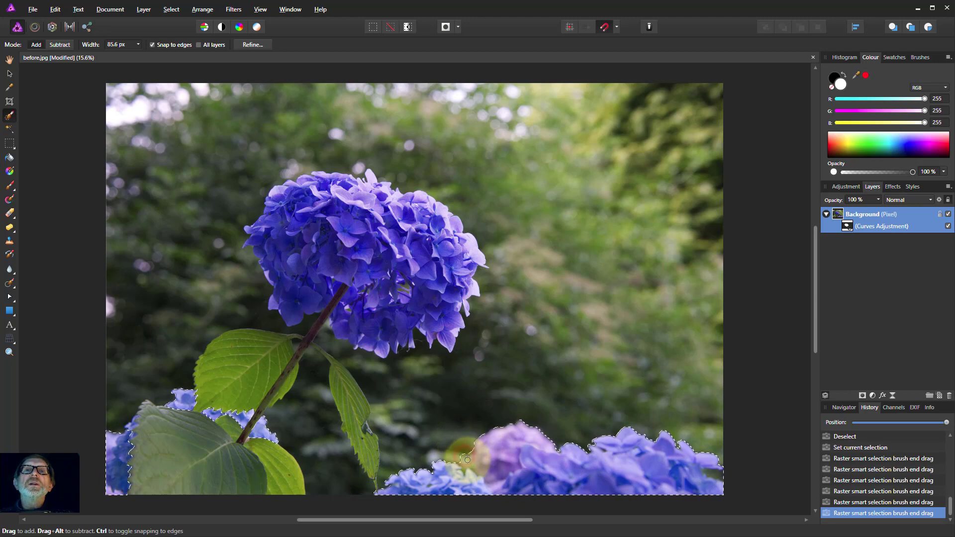
left_click_drag(470, 462, 462, 450)
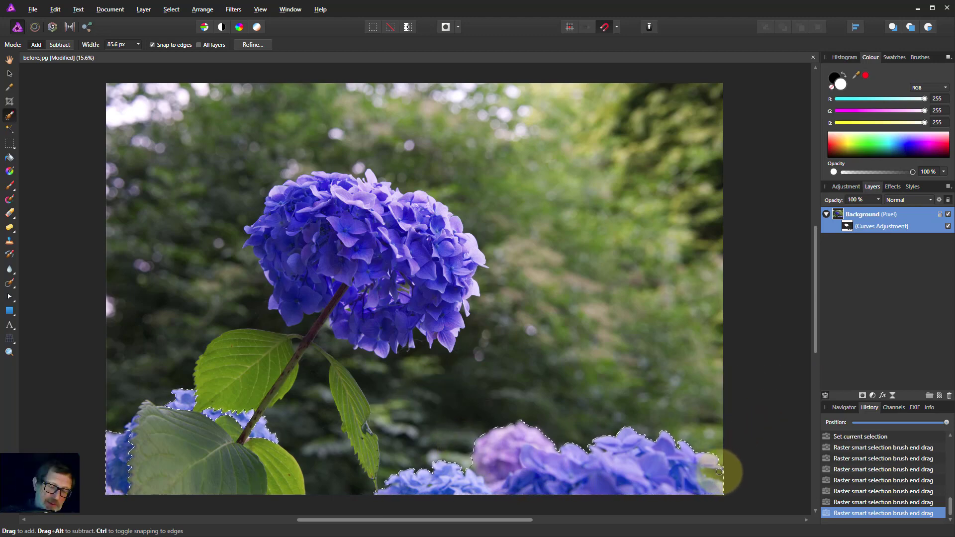
left_click_drag(717, 475, 721, 467)
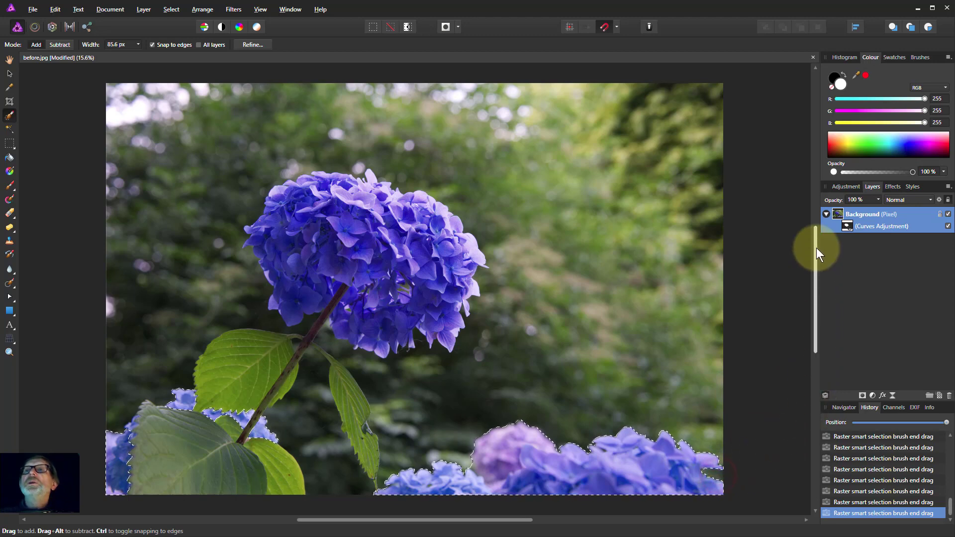
- Flood-fill the selected lower flowers white on the Curves mask, then deselect
left_click(848, 224, "alt")
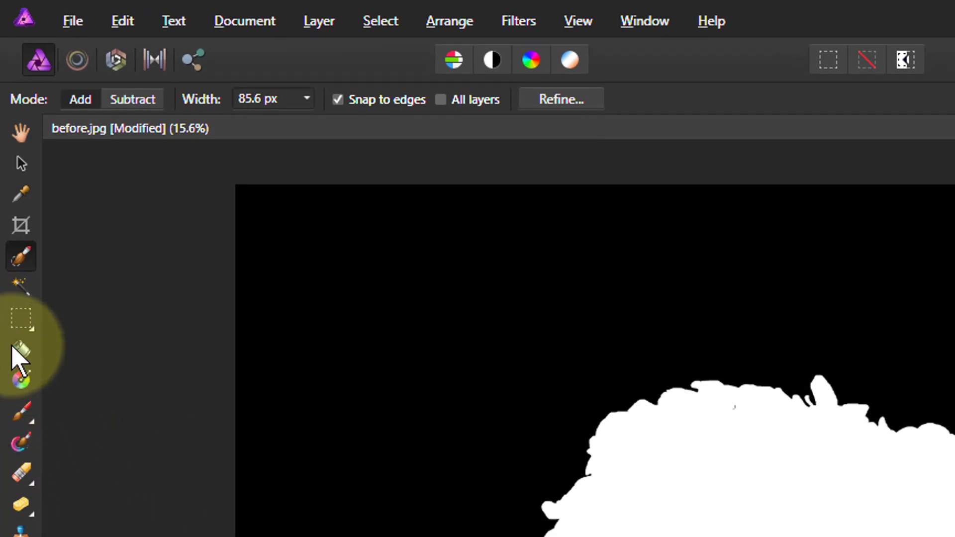
left_click(21, 351)
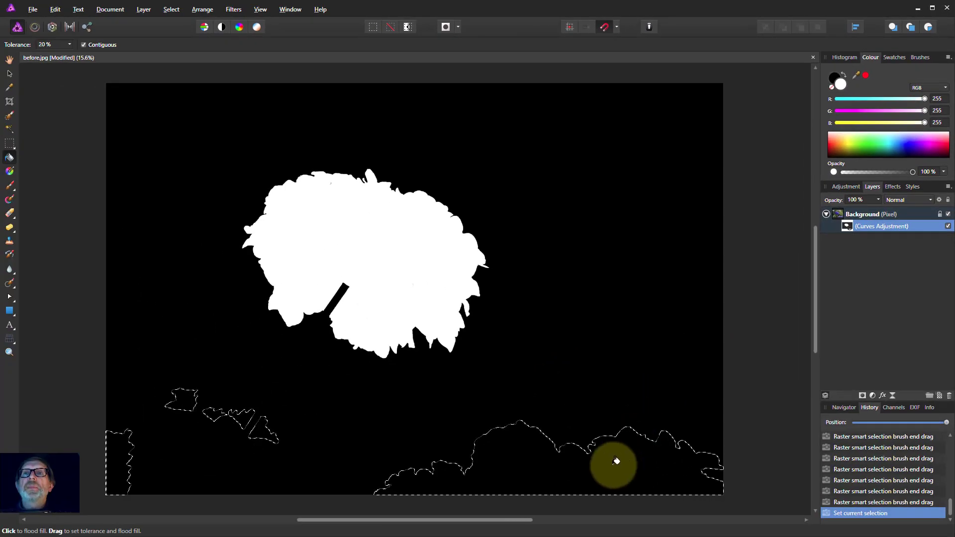
left_click(556, 462)
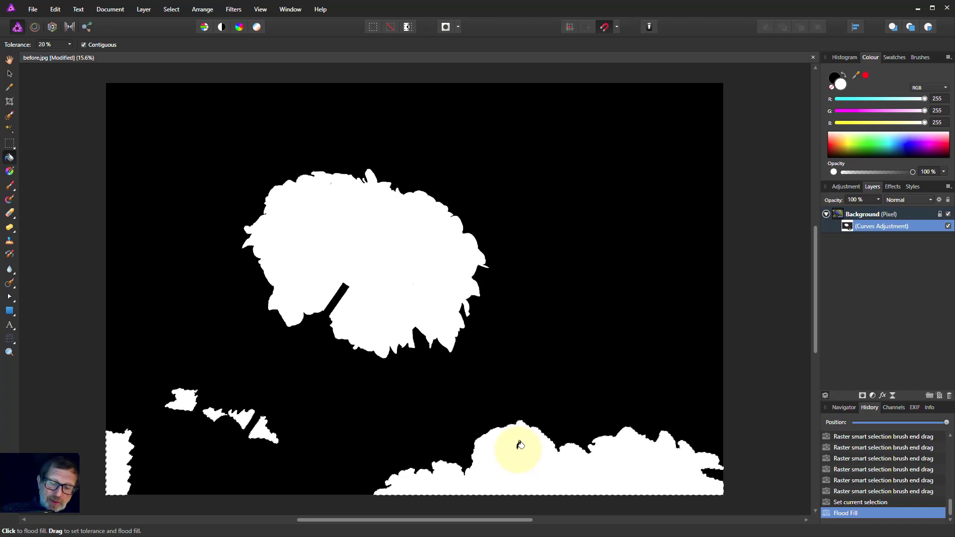
key("ctrl+d")
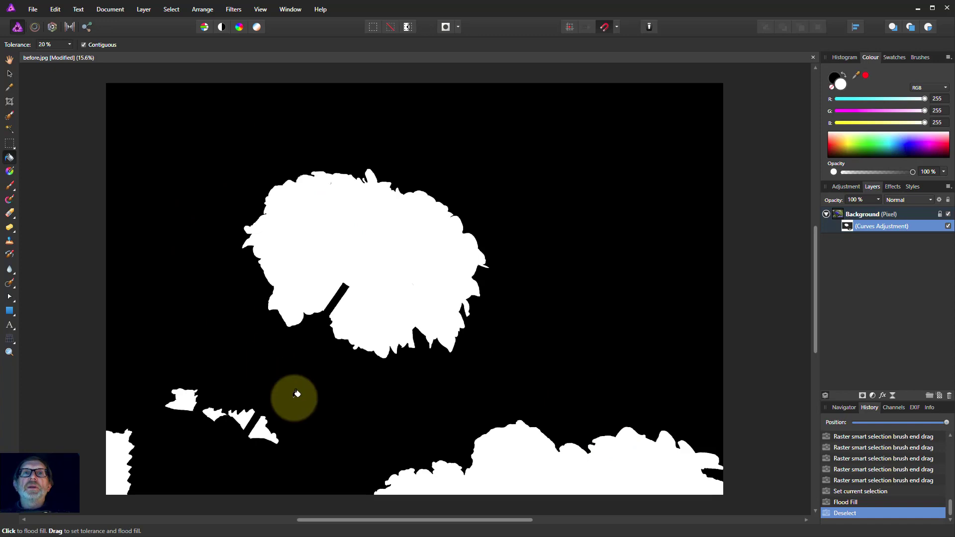
- Reopen the Curves adjustment's settings and drag the lower curve point down slightly
left_click(839, 214)
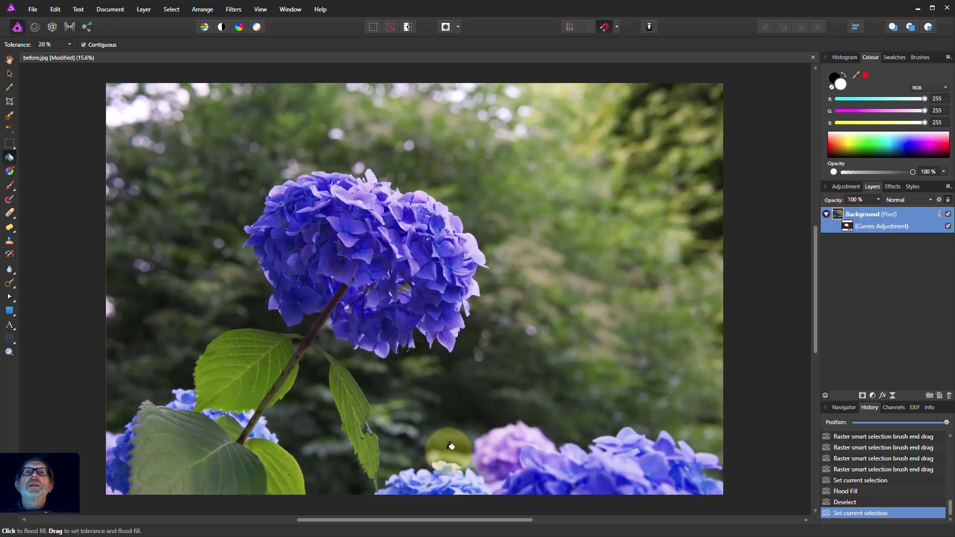
left_click(847, 226)
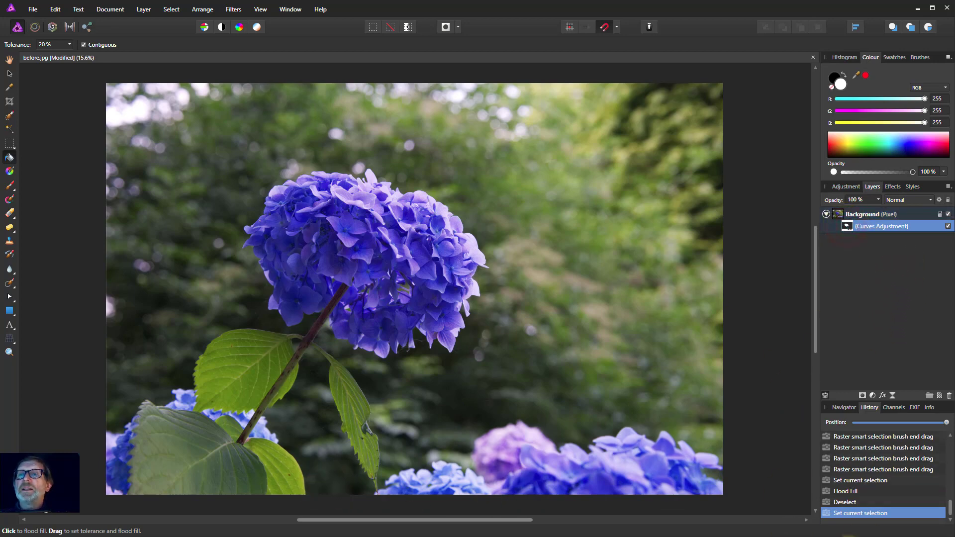
double_click(878, 224)
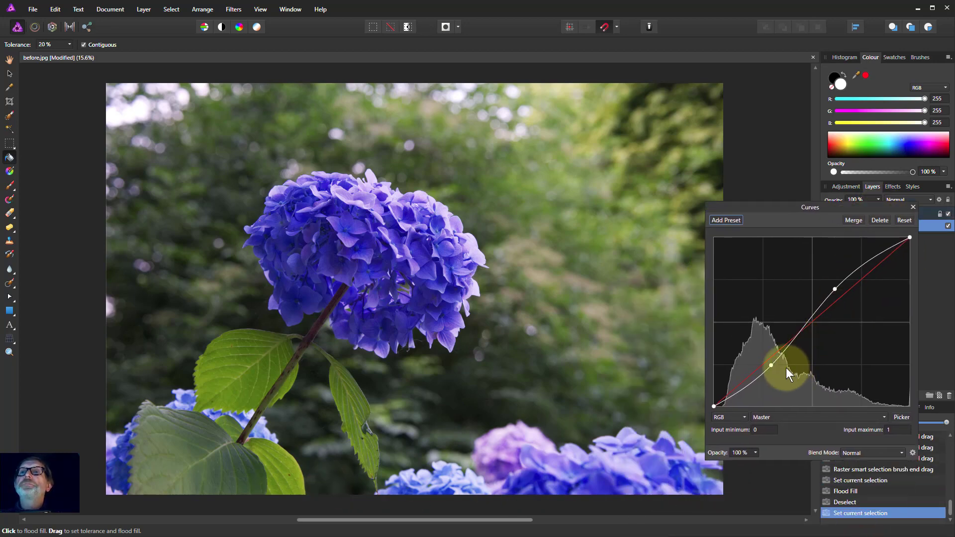
mouse_move(770, 365)
left_mouse_down()
mouse_move(784, 379)
mouse_move(762, 361)
mouse_move(777, 380)
mouse_move(766, 371)
left_mouse_up()
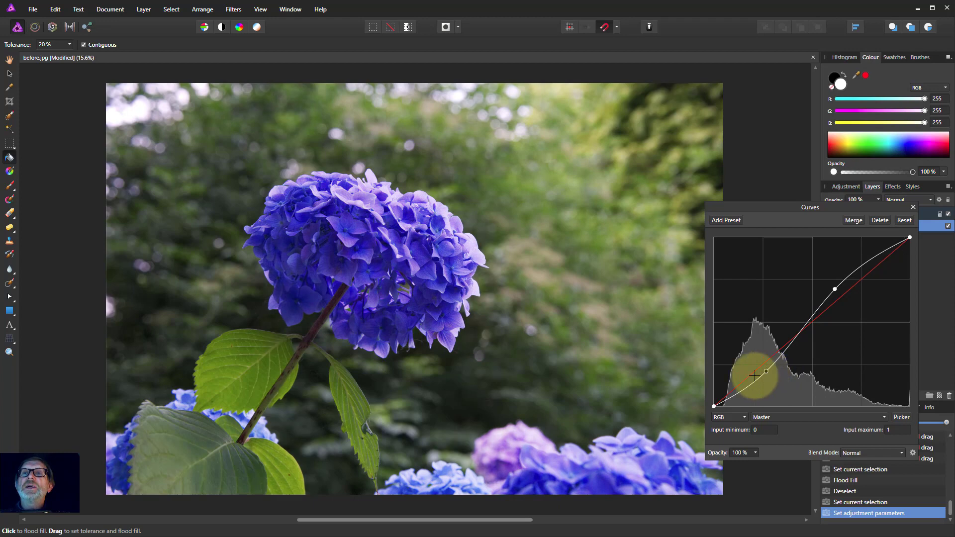